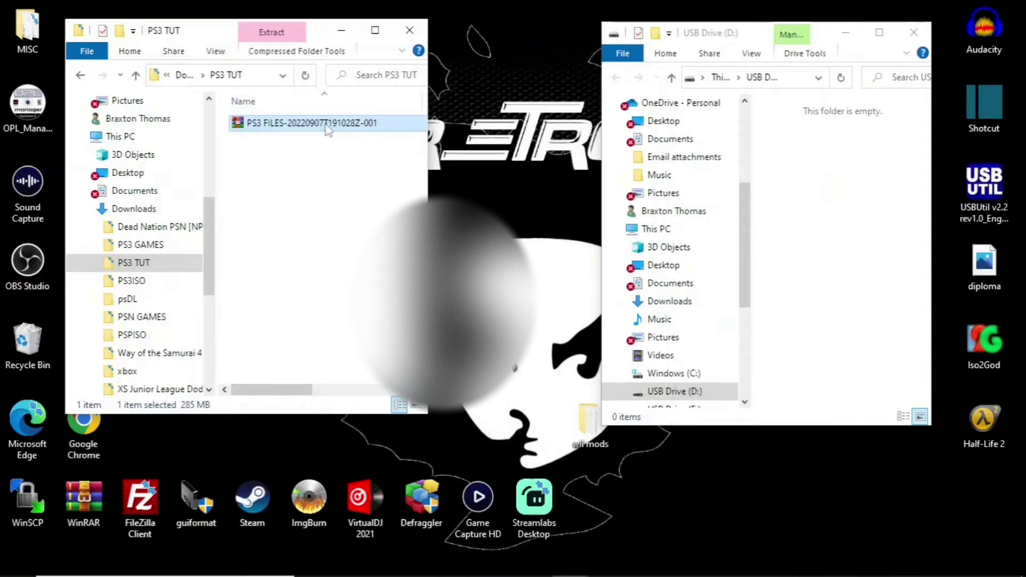
# Step: Extract the zip to PS3 FILES and copy its PS3 folder onto USB Drive (D:)
pyautogui.rightClick(329, 131)
pyautogui.click(372, 203)
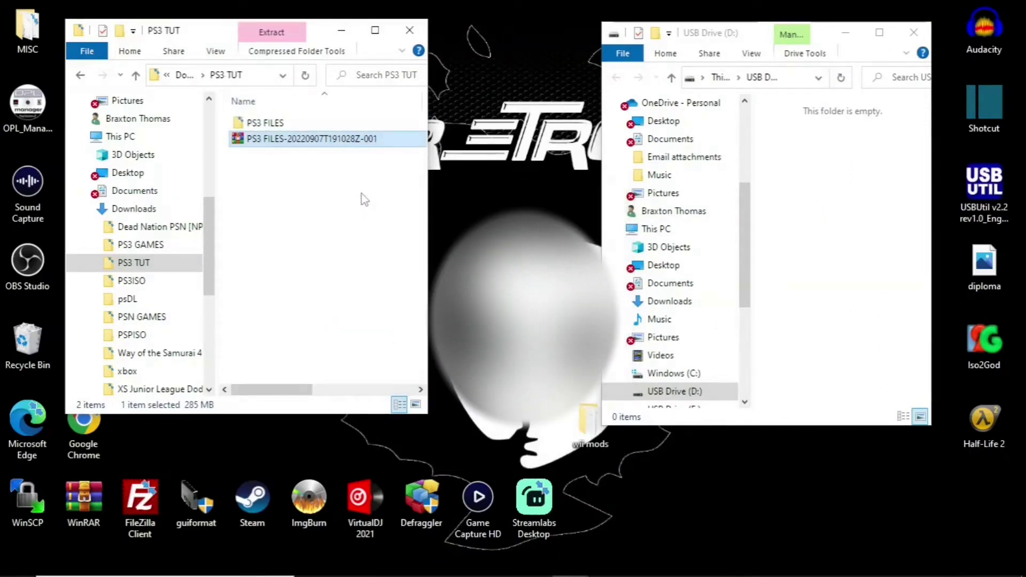
pyautogui.doubleClick(270, 123)
pyautogui.click(250, 125)
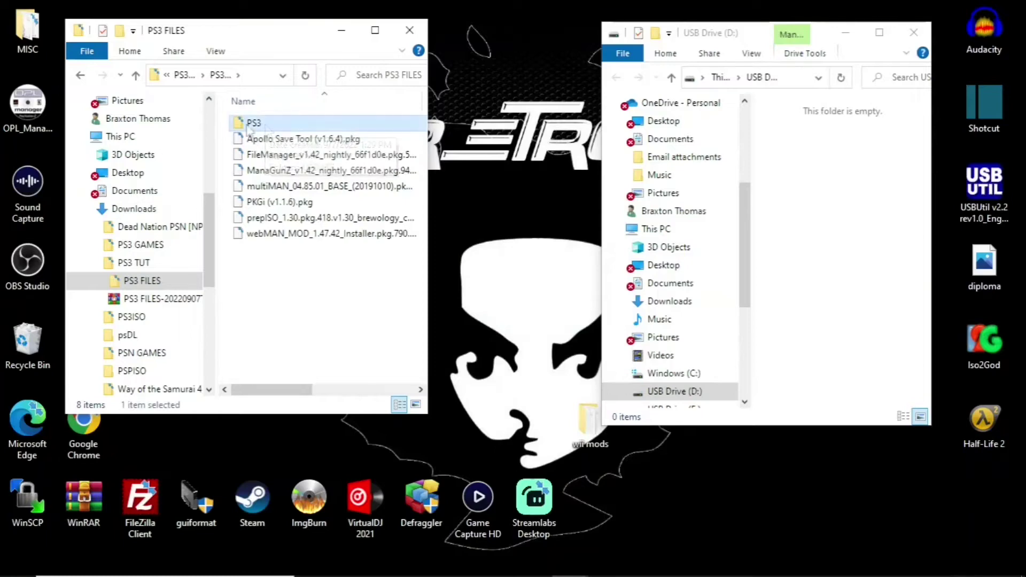
pyautogui.moveTo(250, 128); pyautogui.dragTo(797, 155)
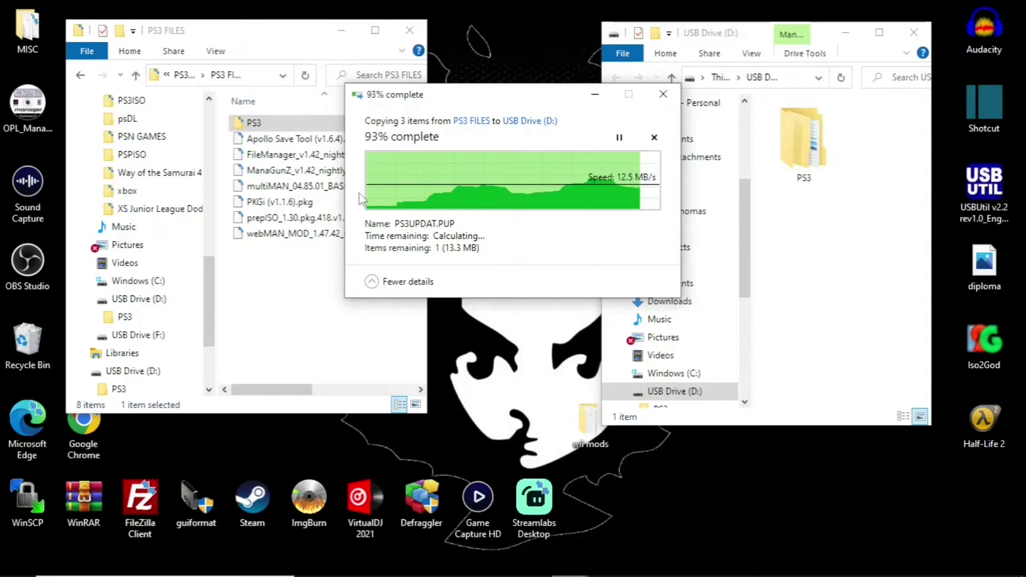
# Step: Copy all seven .pkg files, Apollo Save Tool onward, onto USB Drive (D:)
pyautogui.click(299, 139)
pyautogui.keyDown('shift'); pyautogui.click(300, 234); pyautogui.keyUp('shift')
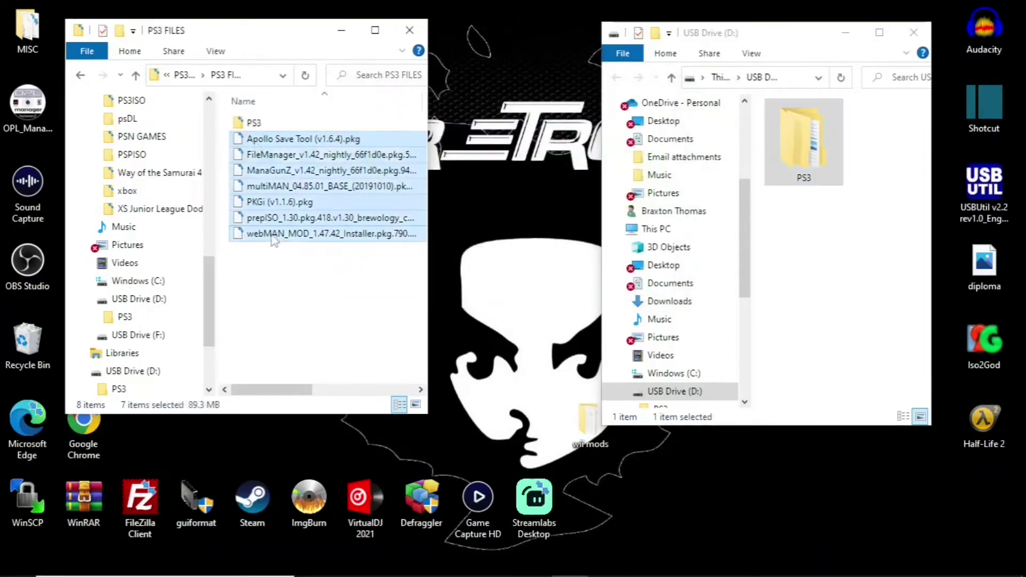
pyautogui.moveTo(281, 235); pyautogui.dragTo(812, 294)
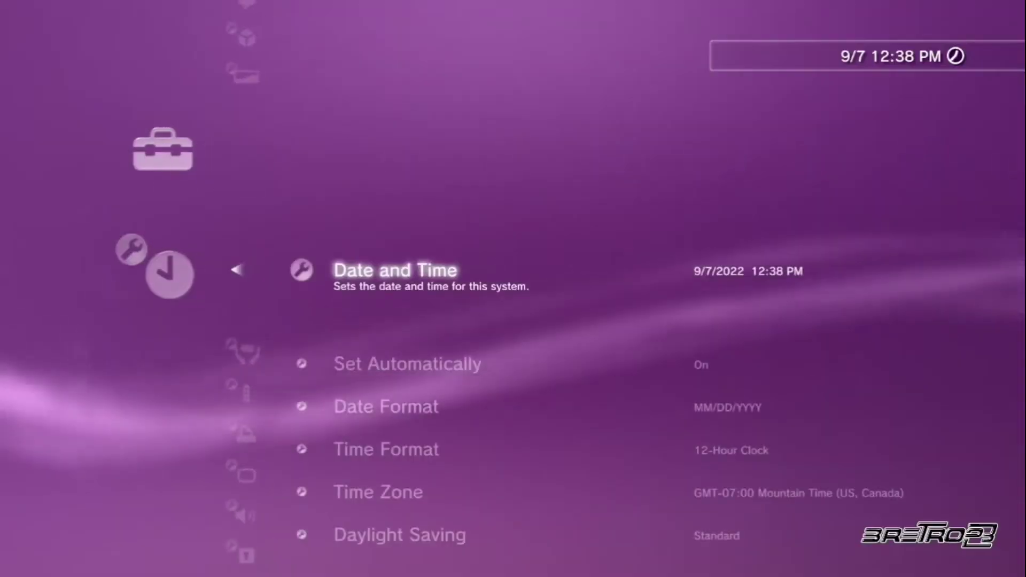
# Step: Leave Date and Time and run System Update via Storage Media to find 4.89.1 HFW on USB
pyautogui.press('Down')
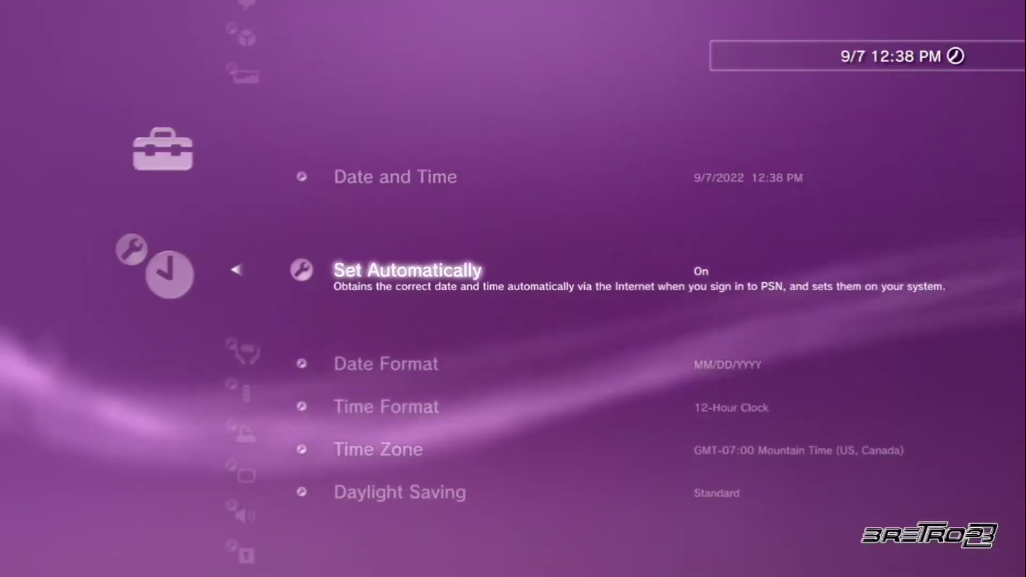
pyautogui.press('Up')
pyautogui.press('Return')
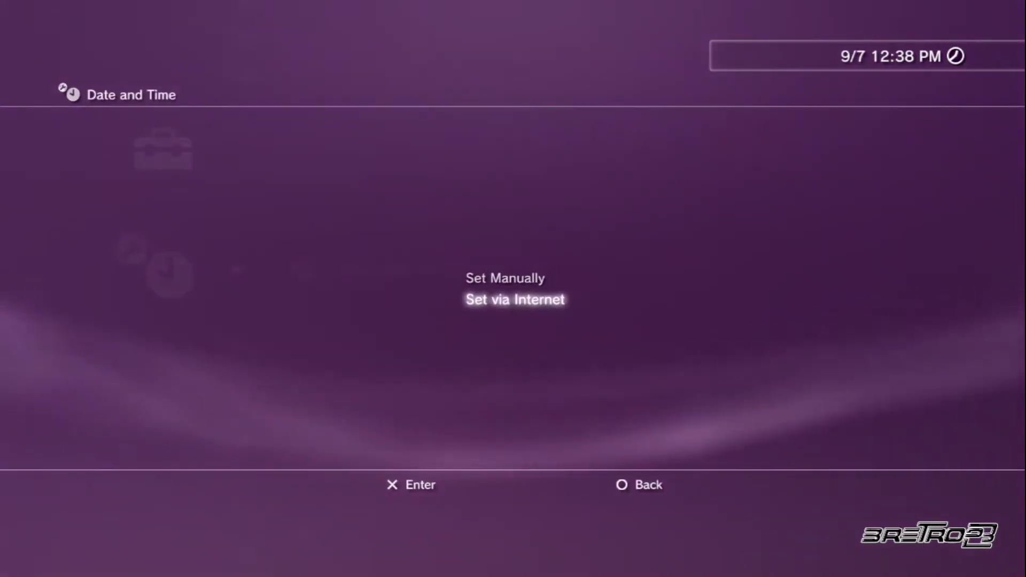
pyautogui.press('Escape')
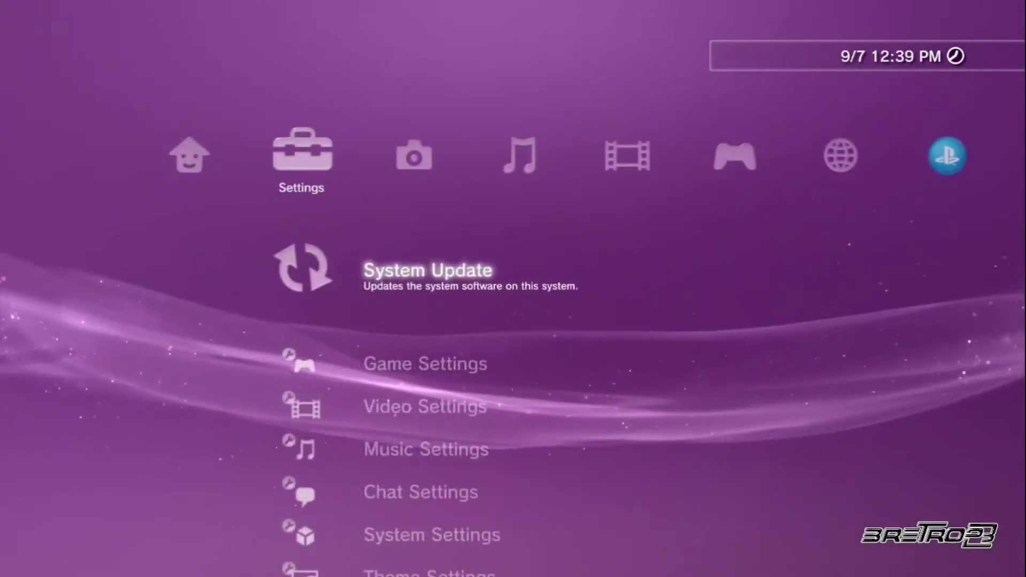
pyautogui.press('Return')
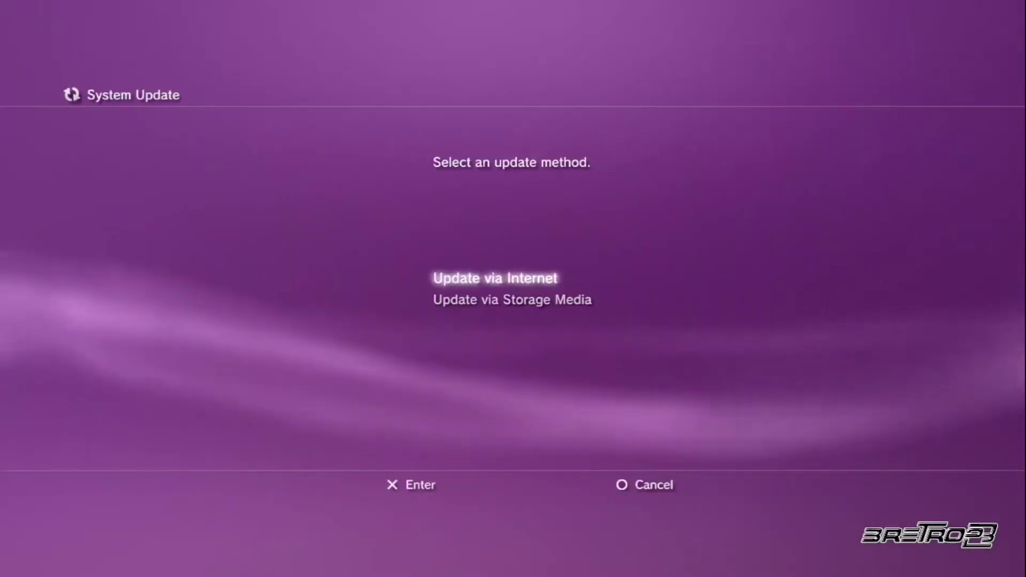
pyautogui.press('Down')
pyautogui.press('Return')
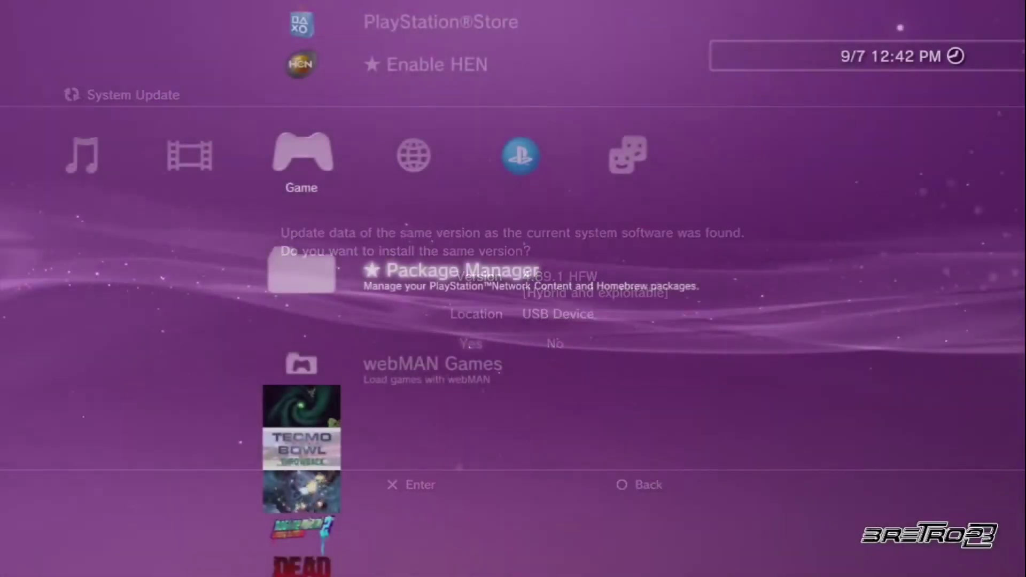
# Step: Open Package Manager's Standard install list of .pkg files on the USB root
pyautogui.press('Return')
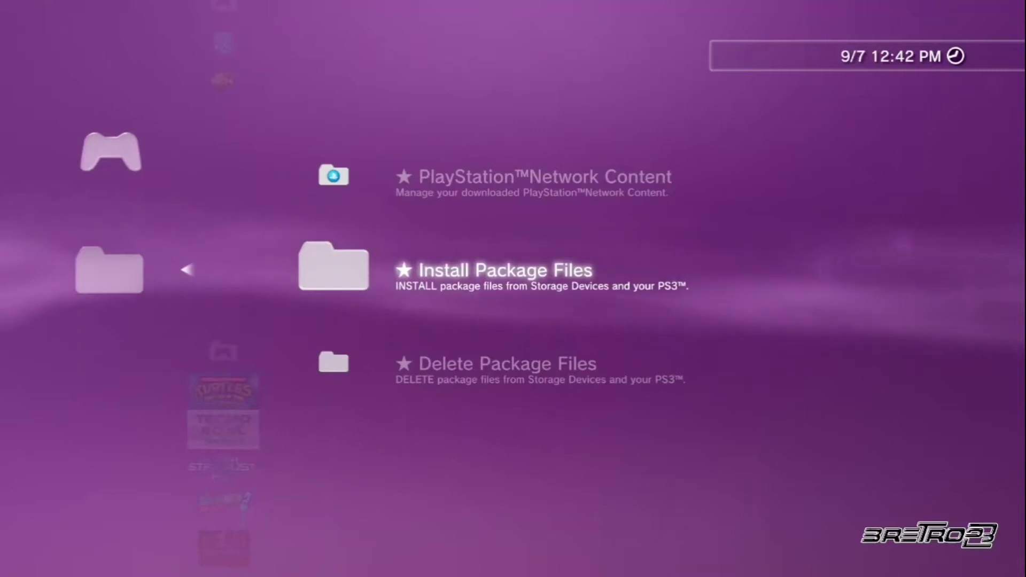
pyautogui.press('Return')
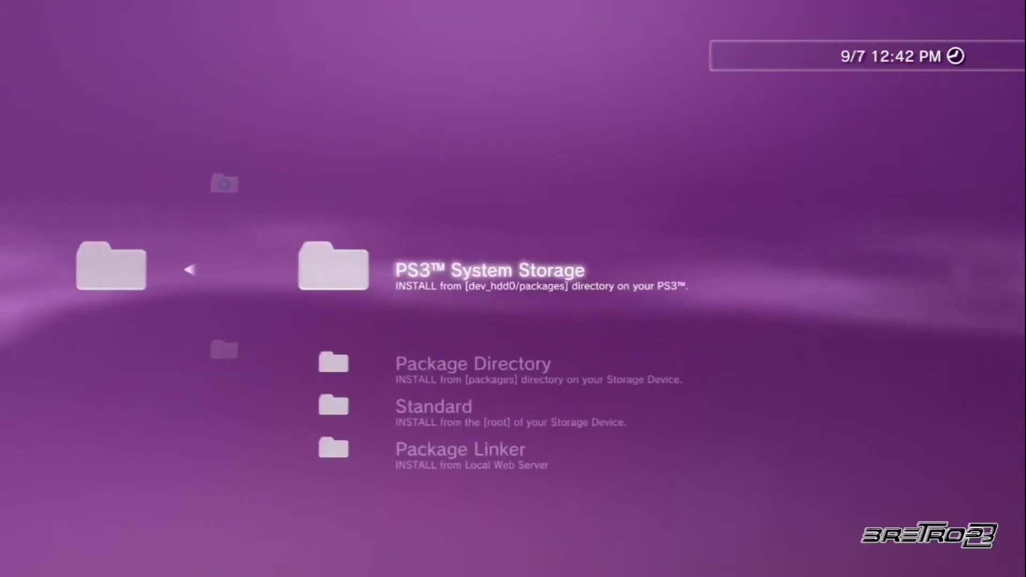
pyautogui.press('Down')
pyautogui.press('Down')
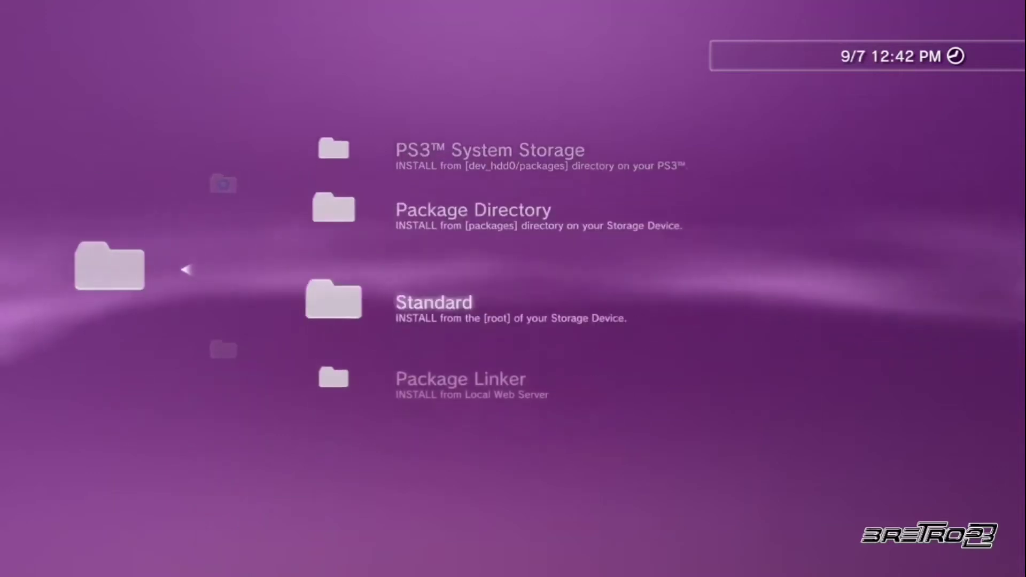
pyautogui.press('Return')
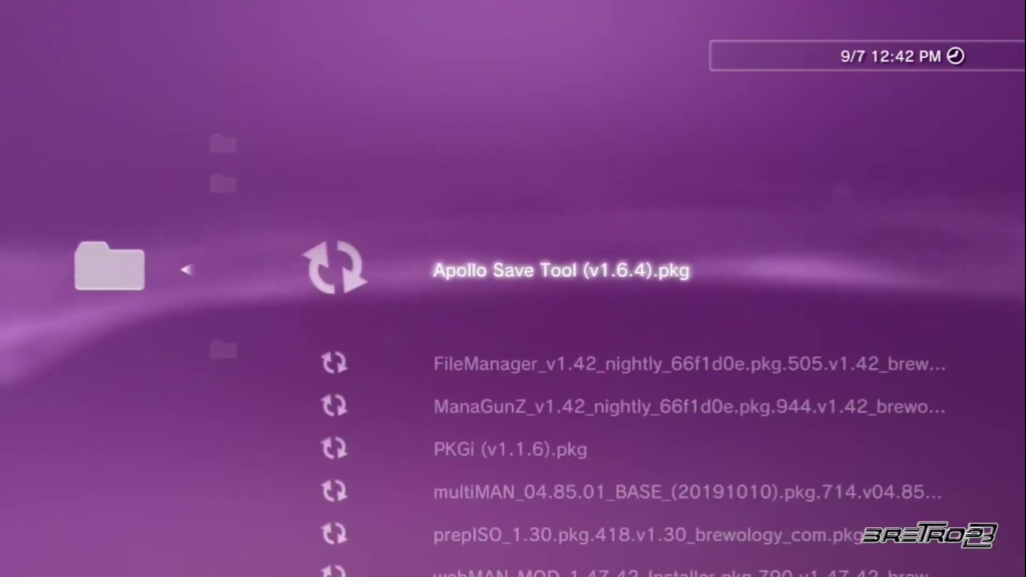
# Step: Browse the package list from PKGi (v1.1.6).pkg to prepISO_1.30.pkg
pyautogui.press('Down')
pyautogui.press('Down')
pyautogui.press('Down')
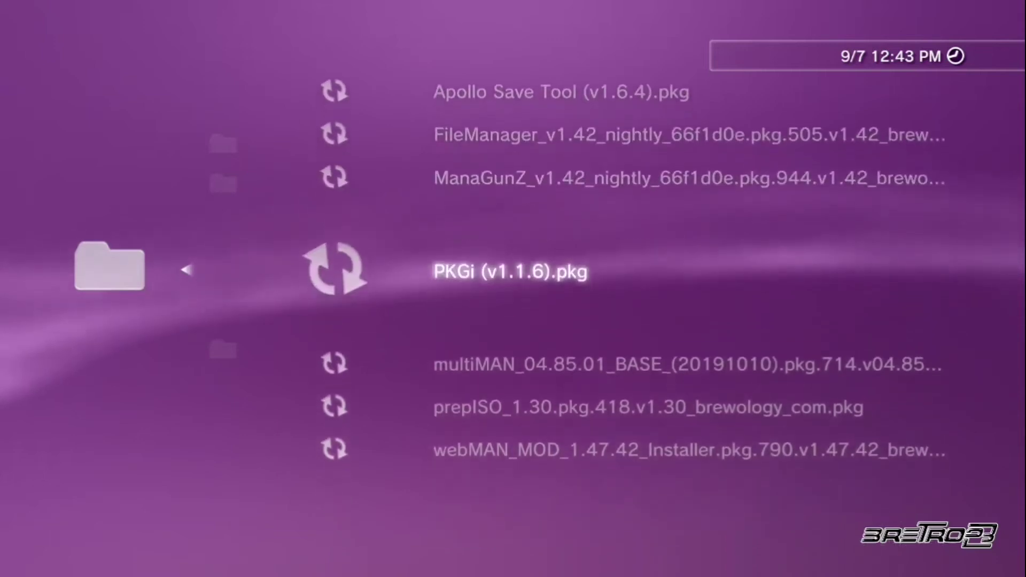
pyautogui.press('Down')
pyautogui.press('Down')
pyautogui.press('Down')
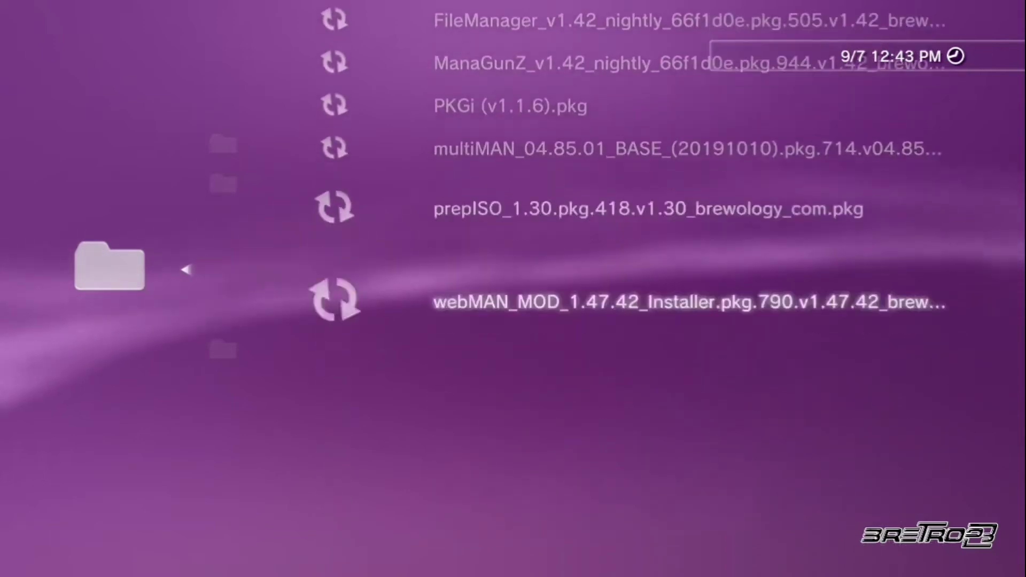
pyautogui.press('Up')
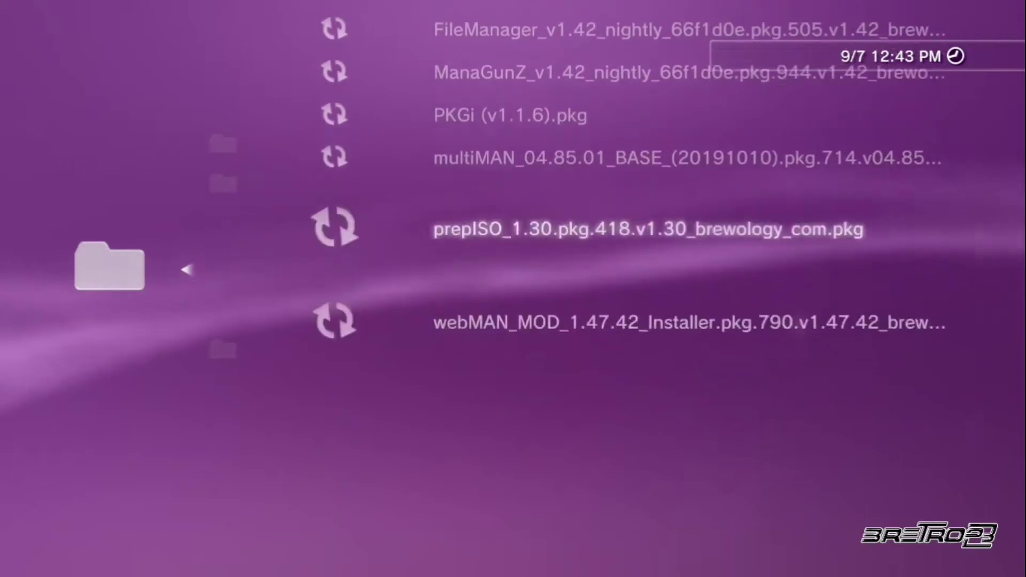
pyautogui.press('Up')
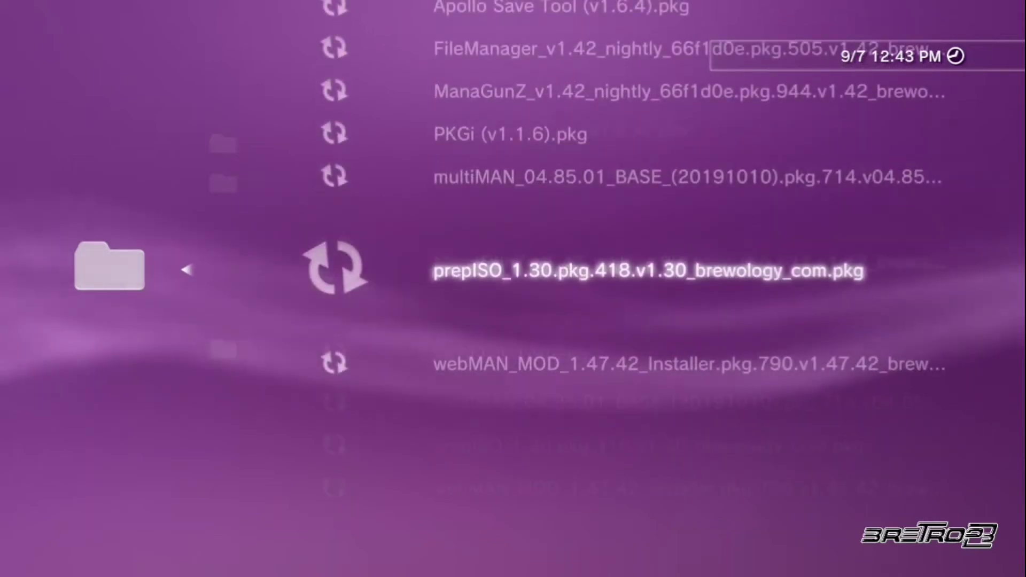
# Step: Install prepISO_1.30.pkg from the package list
pyautogui.press('Return')
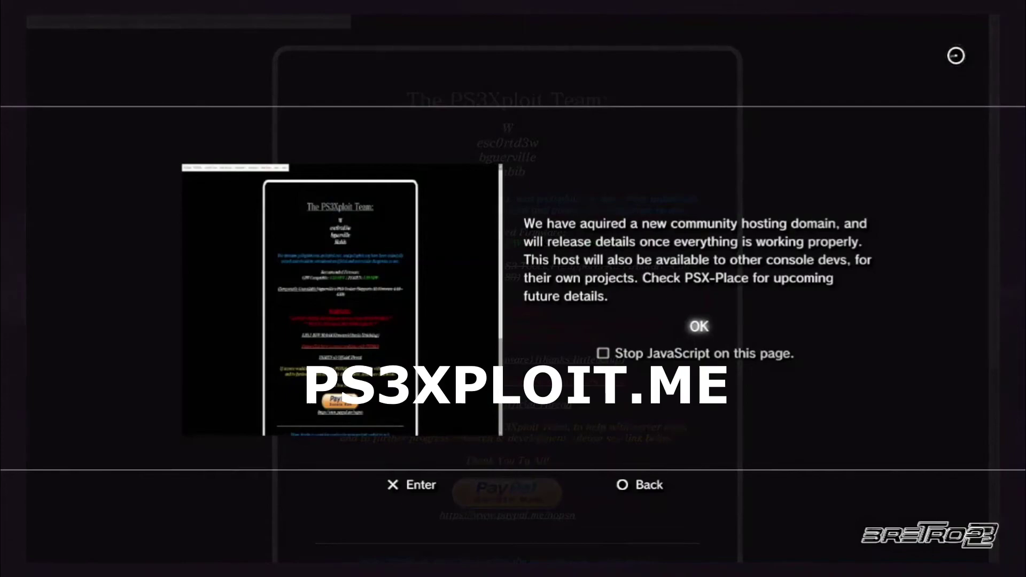
# Step: Dismiss the hosting-domain alert and download HEN Installer (Alternate) from the PS3HEN menu
pyautogui.press('Return')
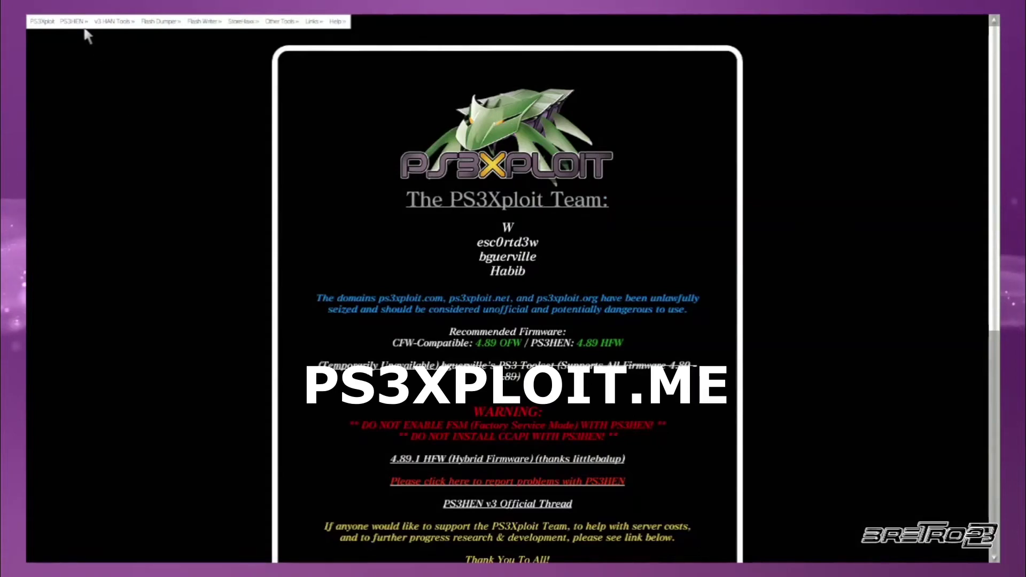
pyautogui.moveTo(83, 22)
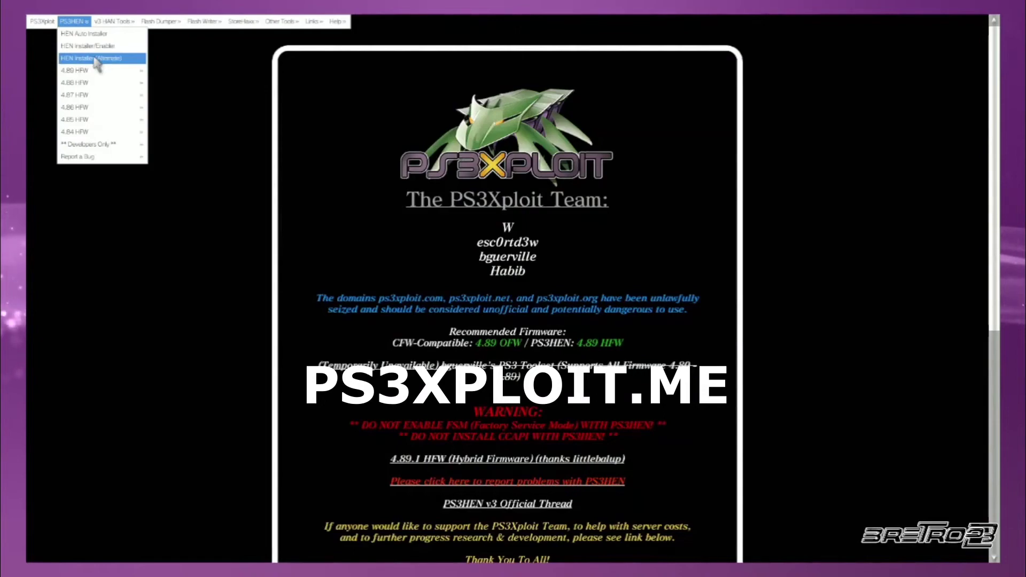
pyautogui.click(115, 59)
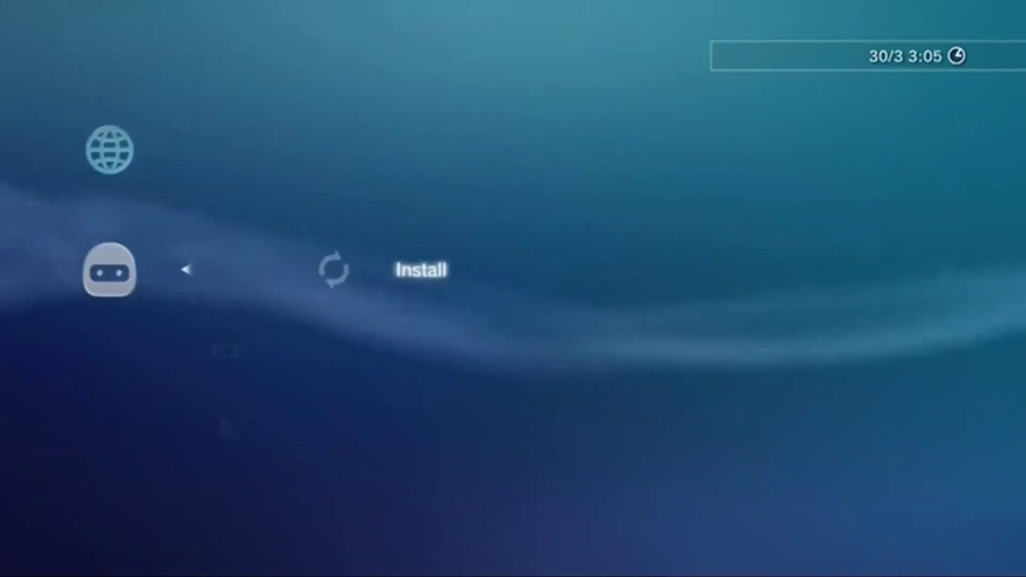
pyautogui.press('Return')
pyautogui.press('Return')
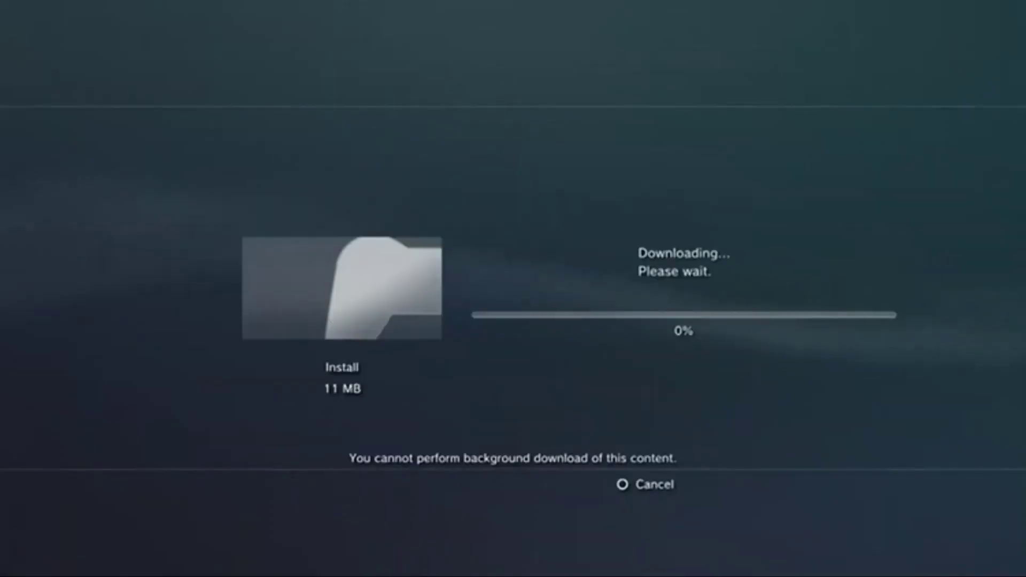